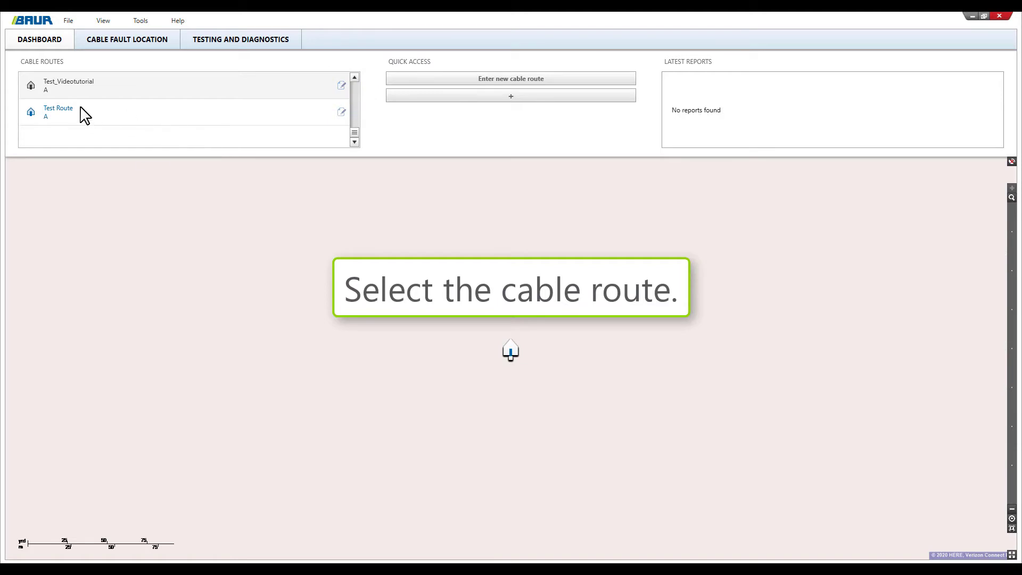
Select the cable route Test Route and the IEEE Maintenance Test sequence 1.7 Uo TD PD parallel for testing and diagnostics
left_click(81, 109)
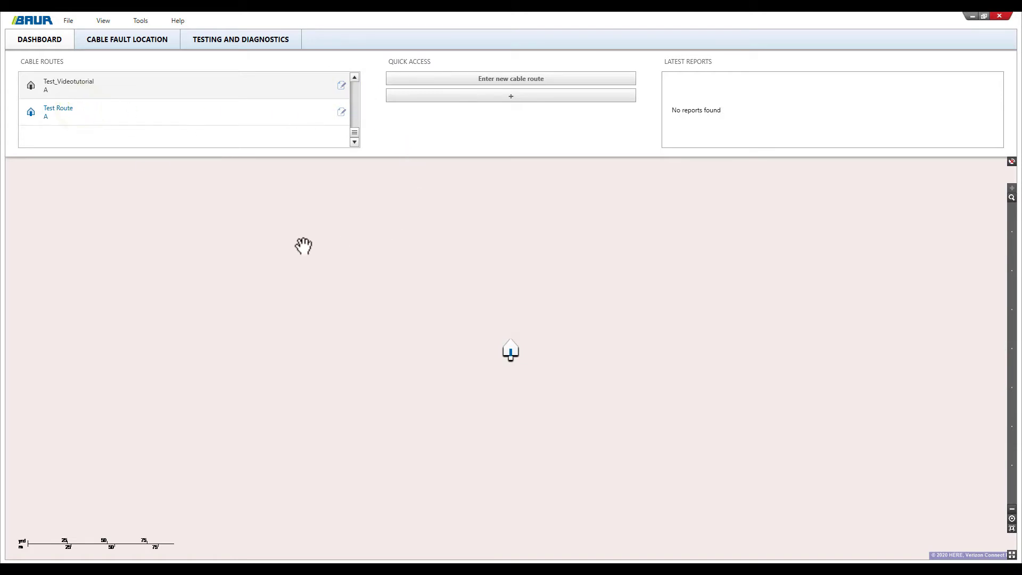
left_click(248, 40)
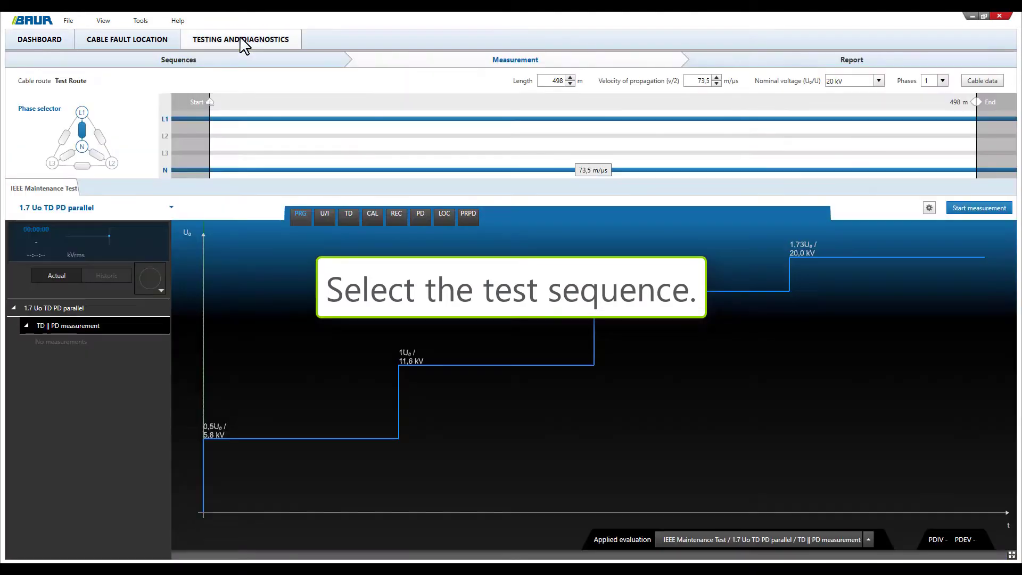
left_click(170, 207)
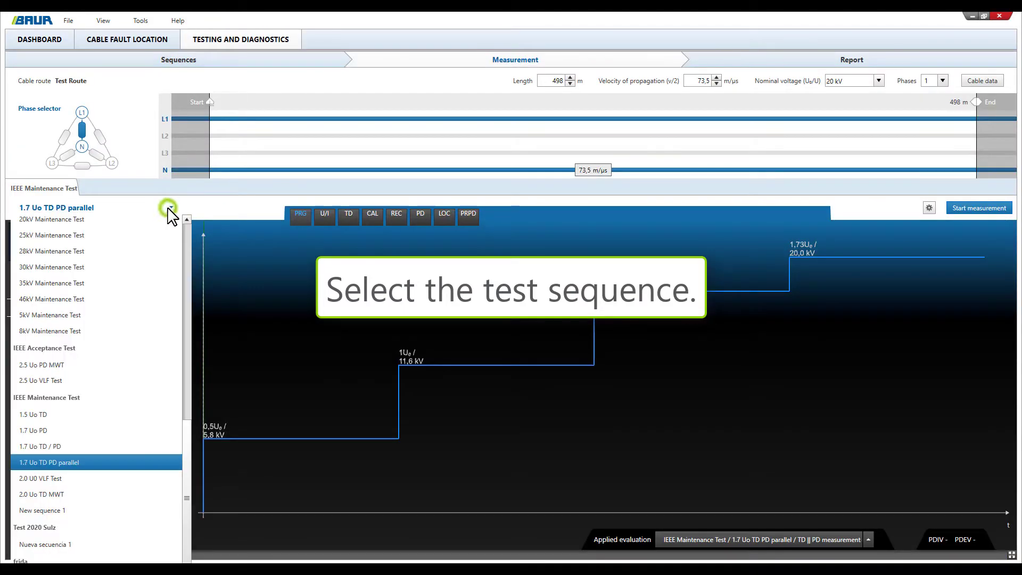
left_click(76, 467)
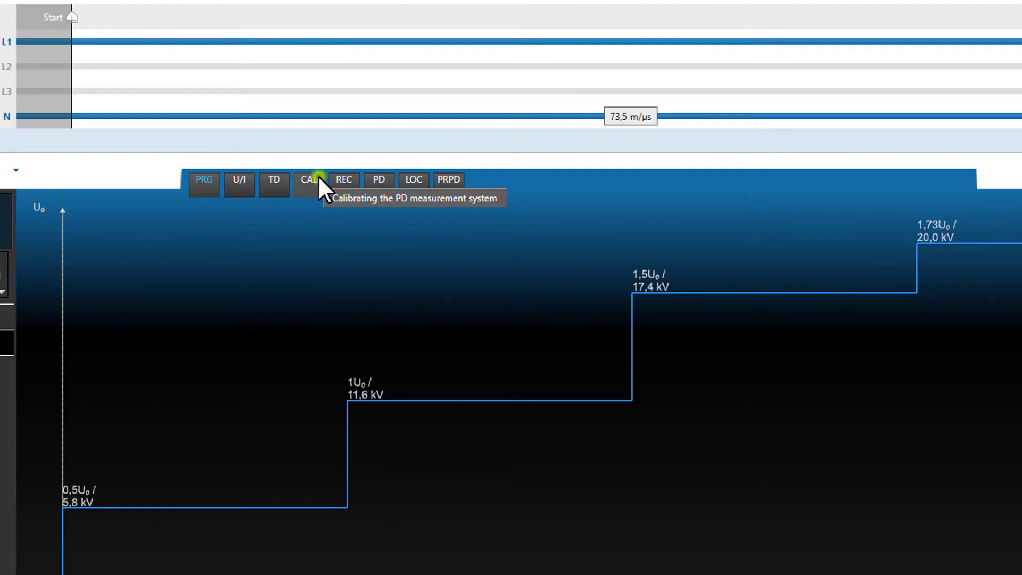
Calibrate the PD measurement system with a calibration charge of 200 pC
left_click(319, 180)
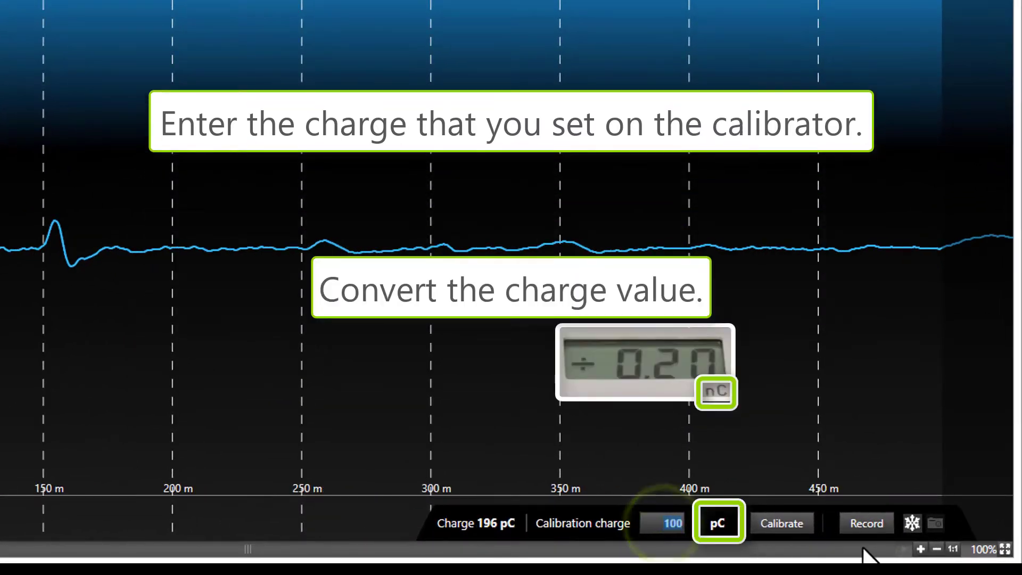
type("200")
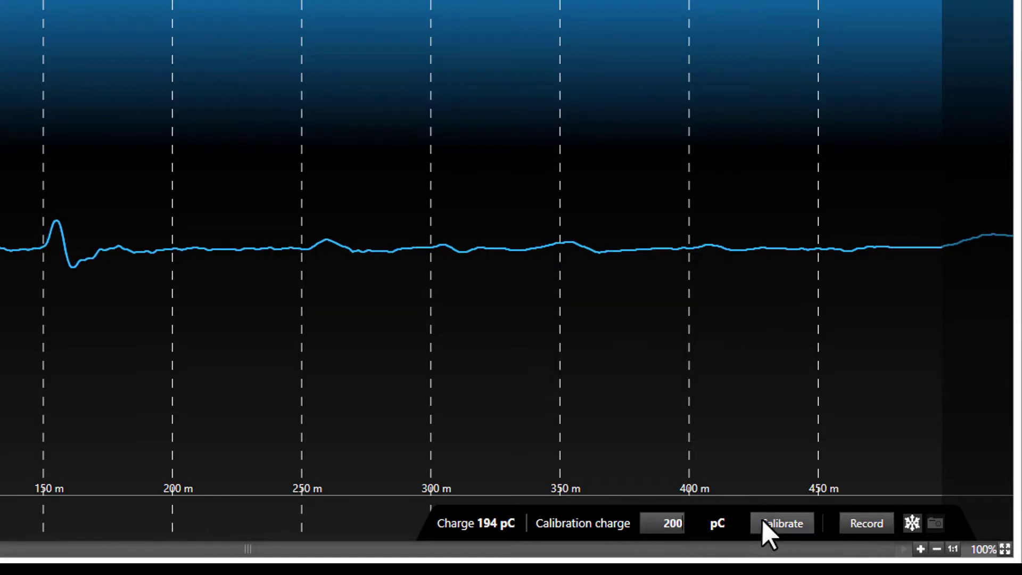
left_click(777, 520)
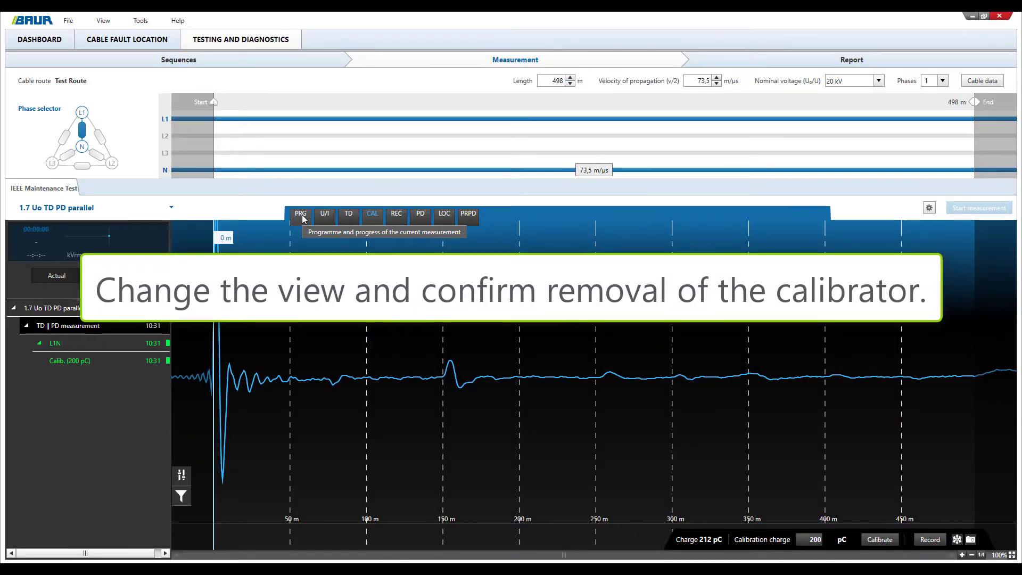
Return to the measurement programme view, confirm removal of the calibrator and start the measurement
left_click(301, 214)
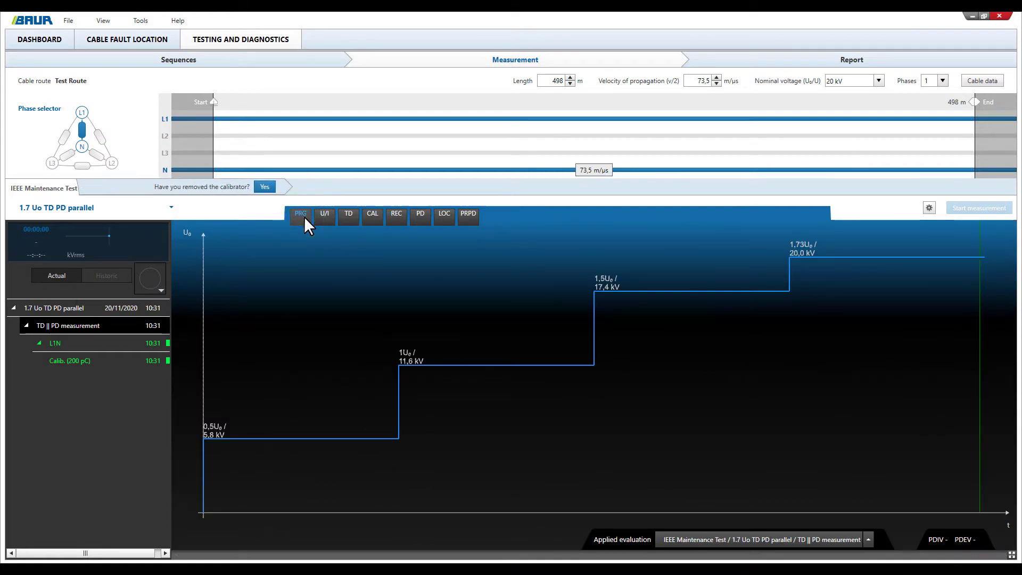
left_click(266, 186)
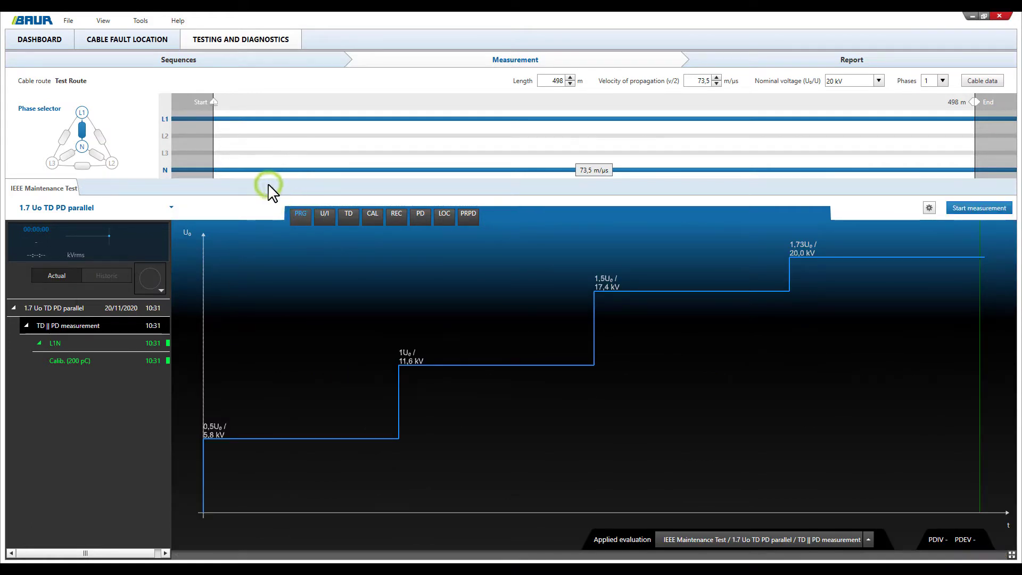
left_click(984, 208)
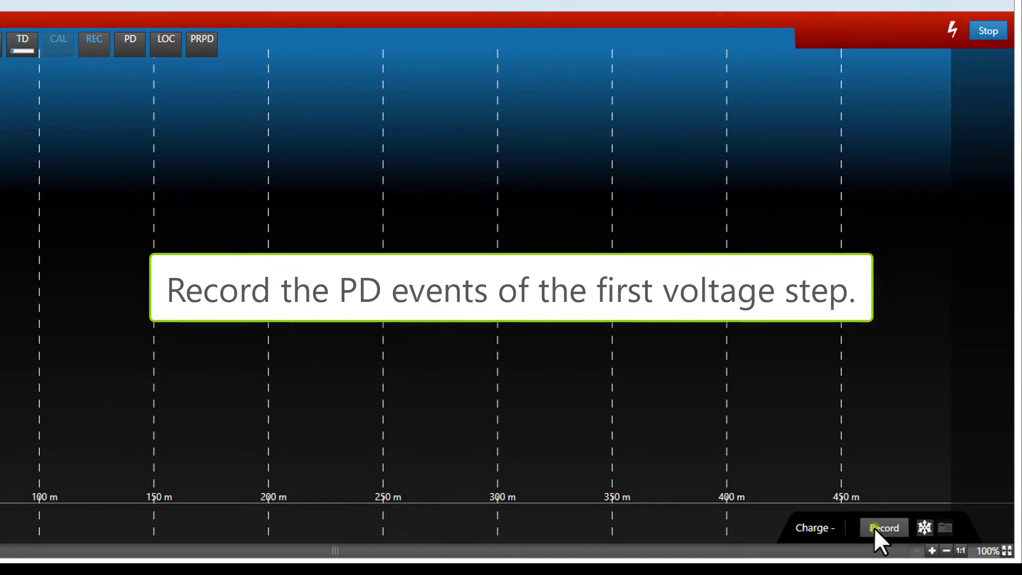
Record the PD events of the first voltage step over 2 periods and continue with the following voltage step
left_click(873, 527)
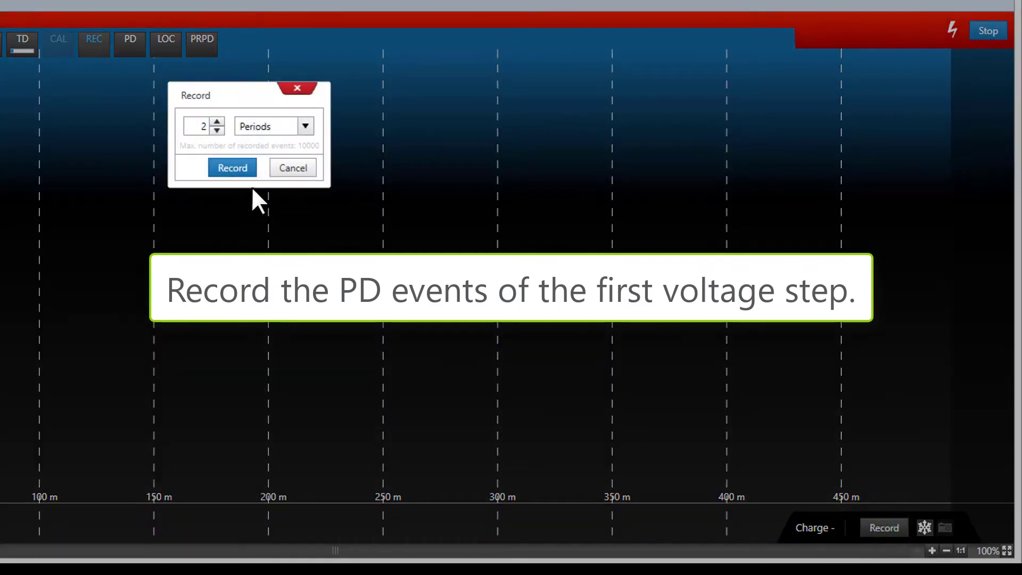
left_click(244, 168)
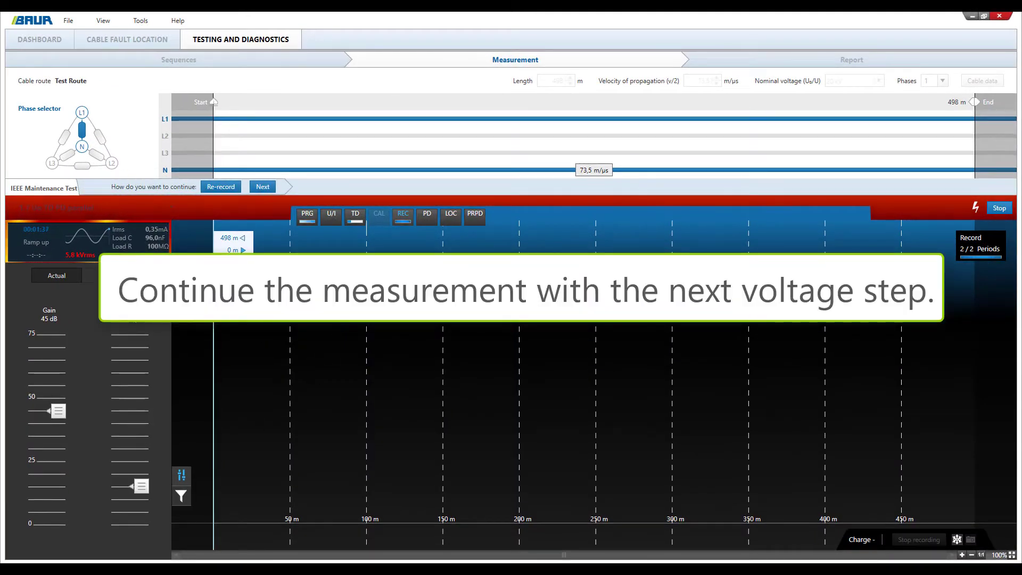
left_click(261, 184)
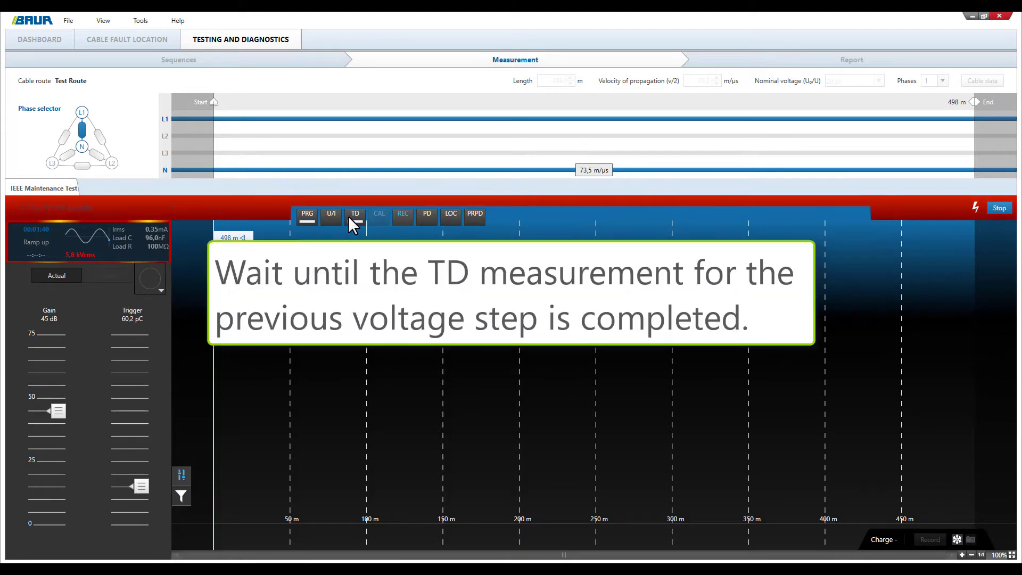
Monitor the TD measurement of the running sequence with its individual values shown as a list
left_click(353, 215)
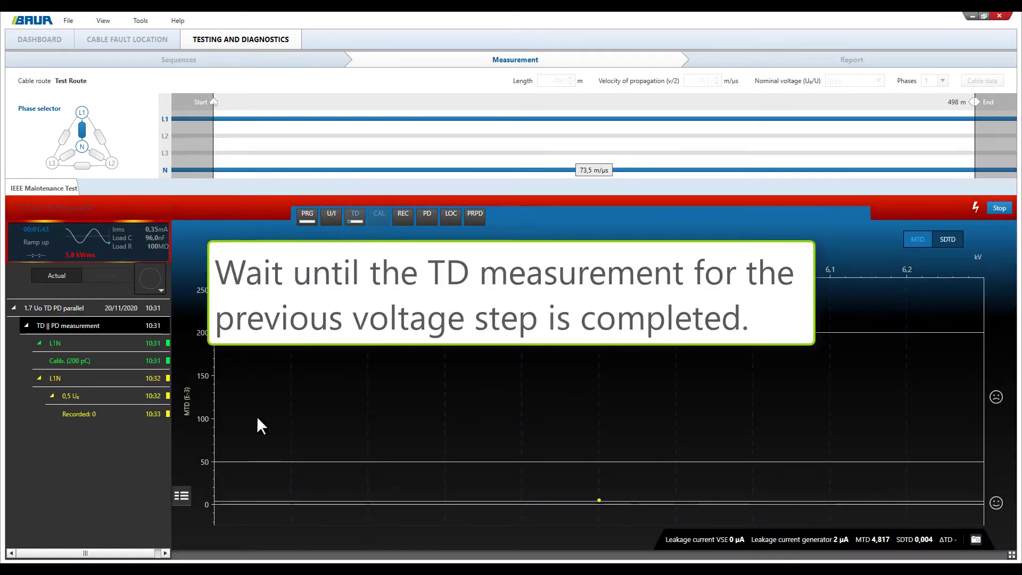
left_click(187, 492)
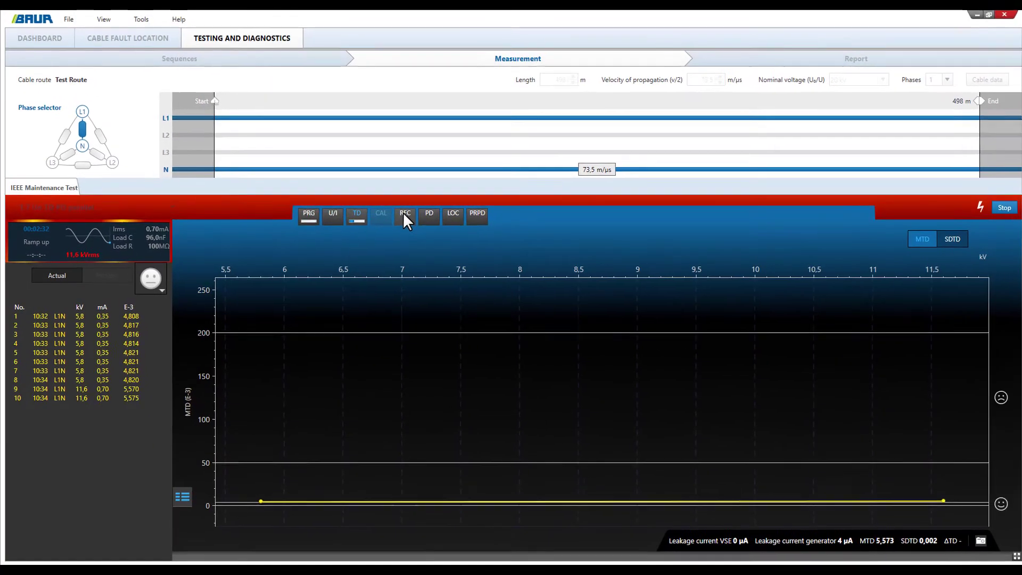
Record 2 periods of PD events at the 1,0 U0 voltage step and continue the measurement sequence
left_click(404, 213)
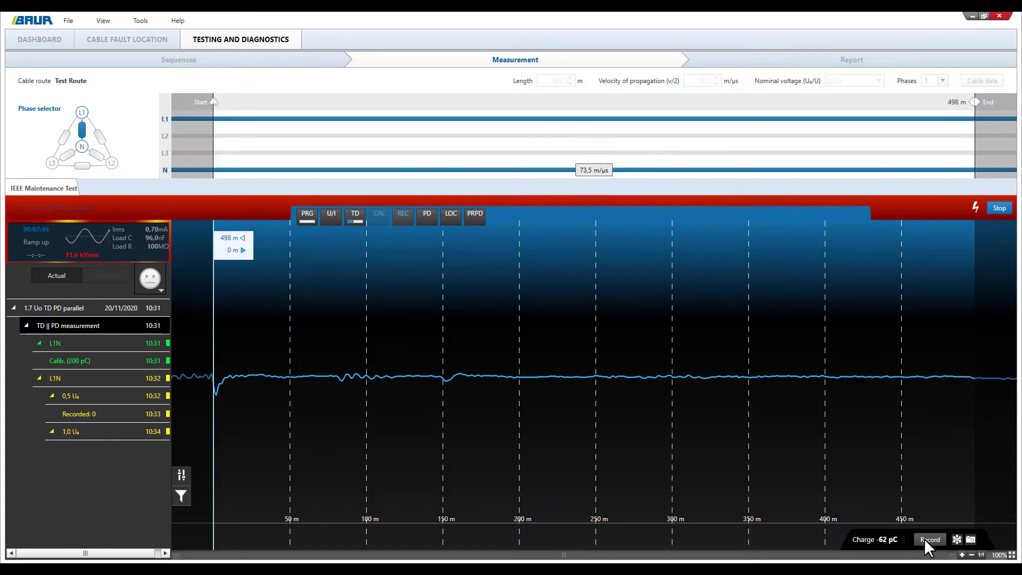
left_click(928, 539)
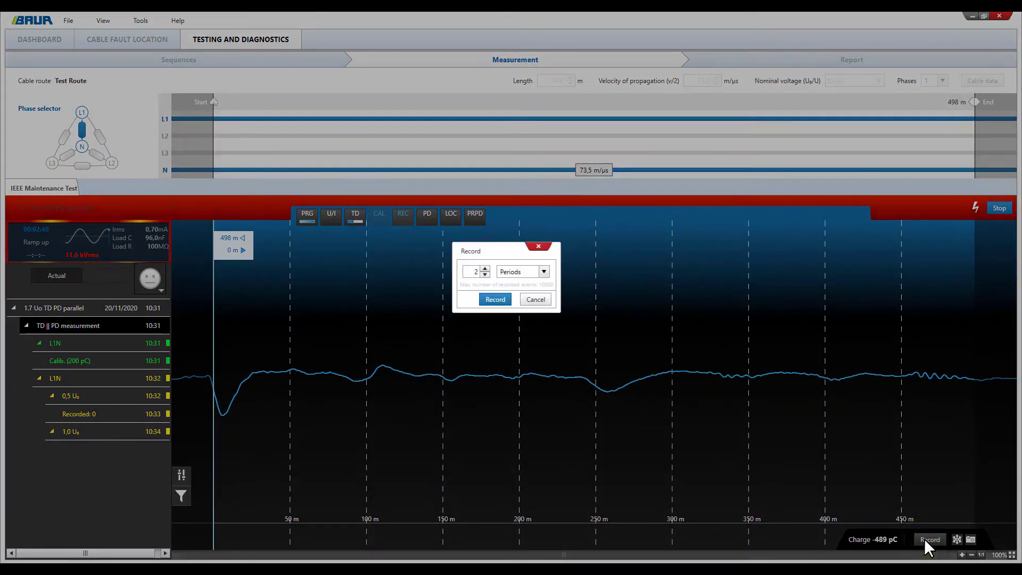
left_click(495, 298)
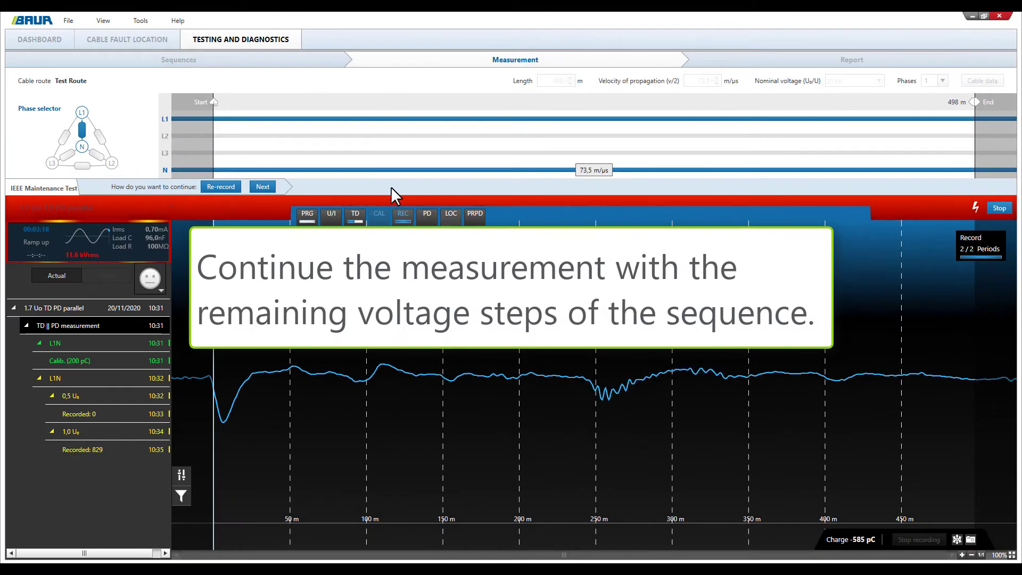
left_click(263, 186)
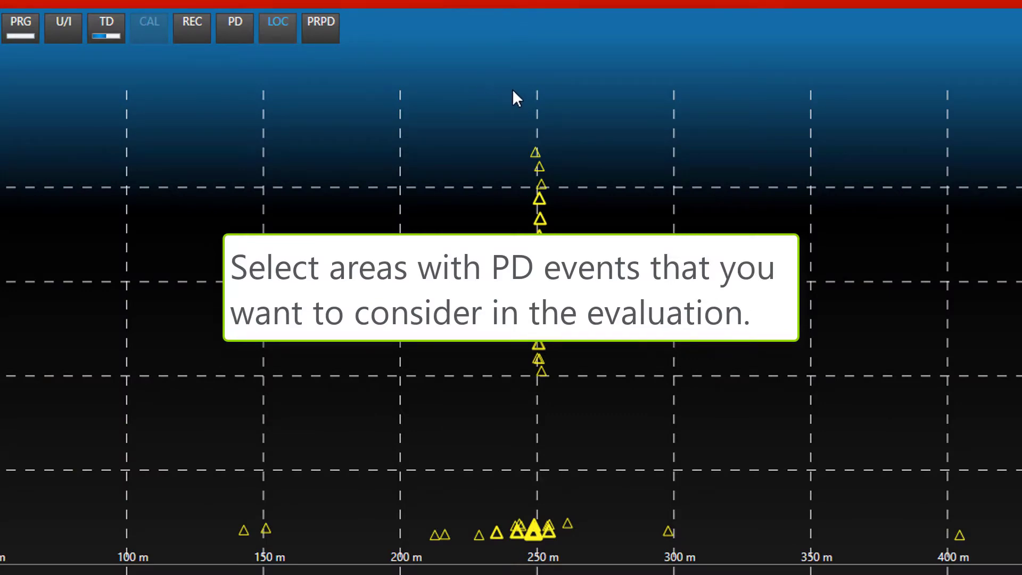
Mark an evaluation area from 241 to 261 m around the PD events near 250 m on the location graph
right_click(513, 109)
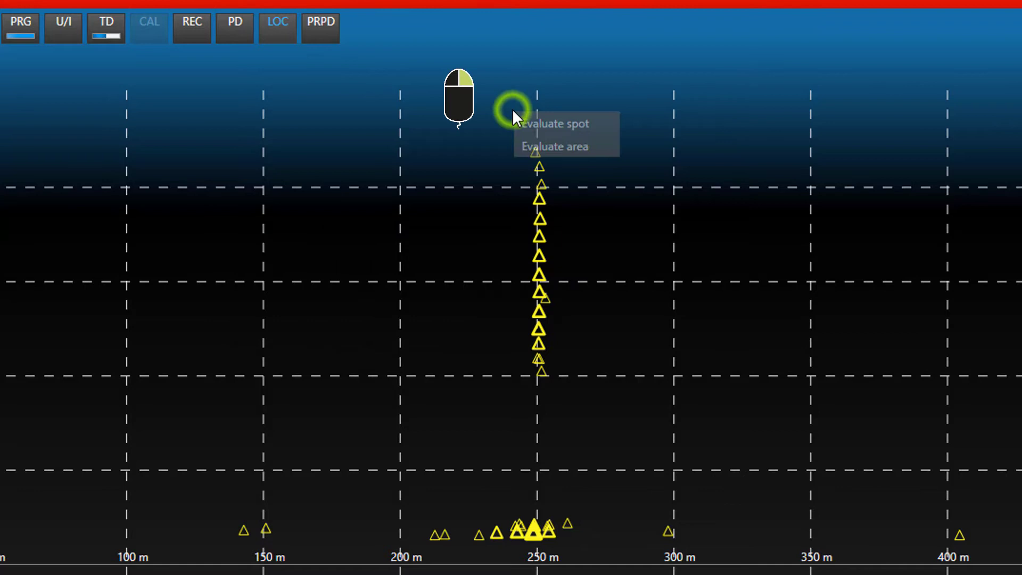
left_click(541, 146)
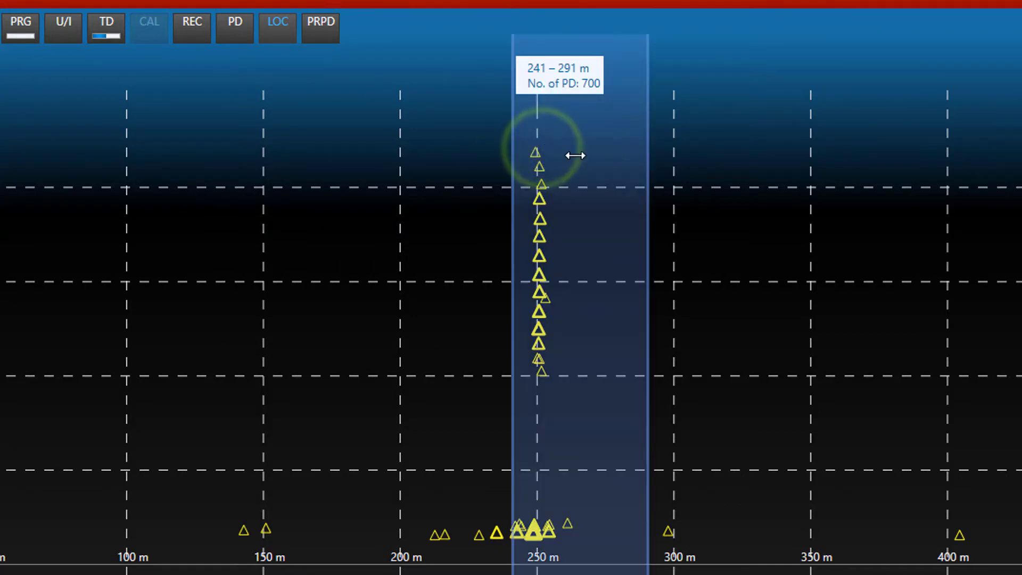
left_click_drag(649, 184, 569, 187)
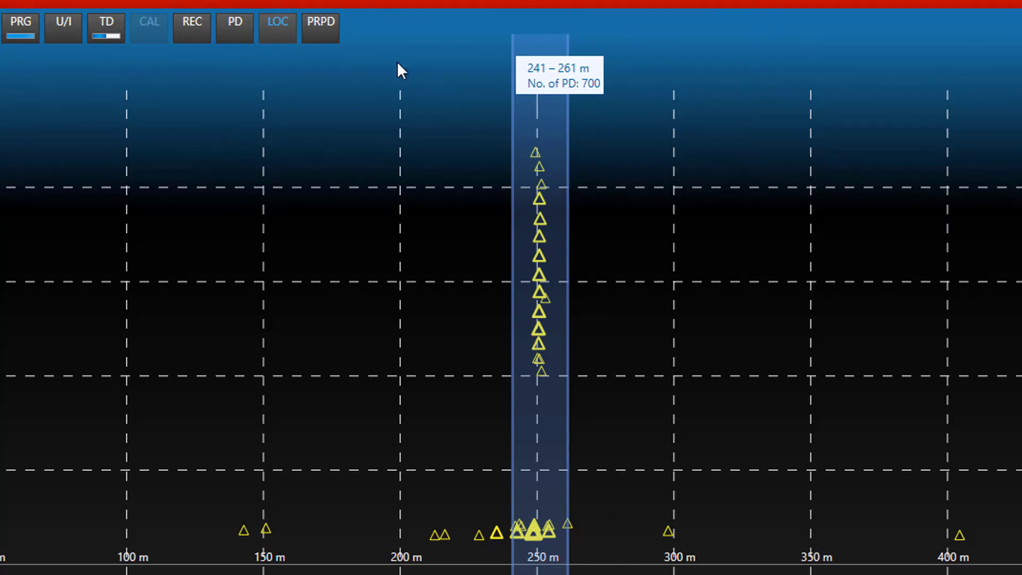
Add a second evaluation area from 140 to 156 m around the PD events near 150 m
right_click(234, 266)
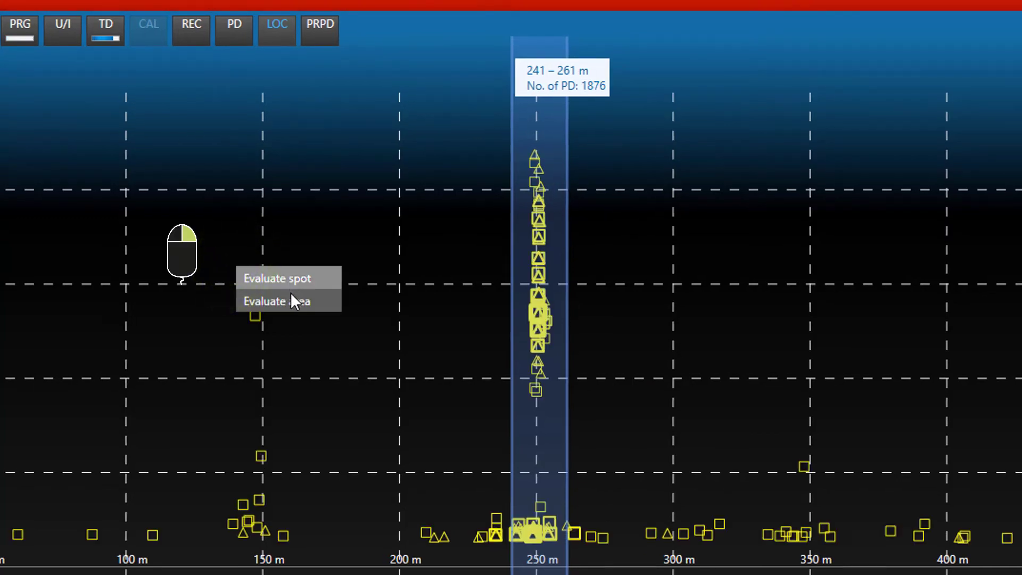
left_click(291, 299)
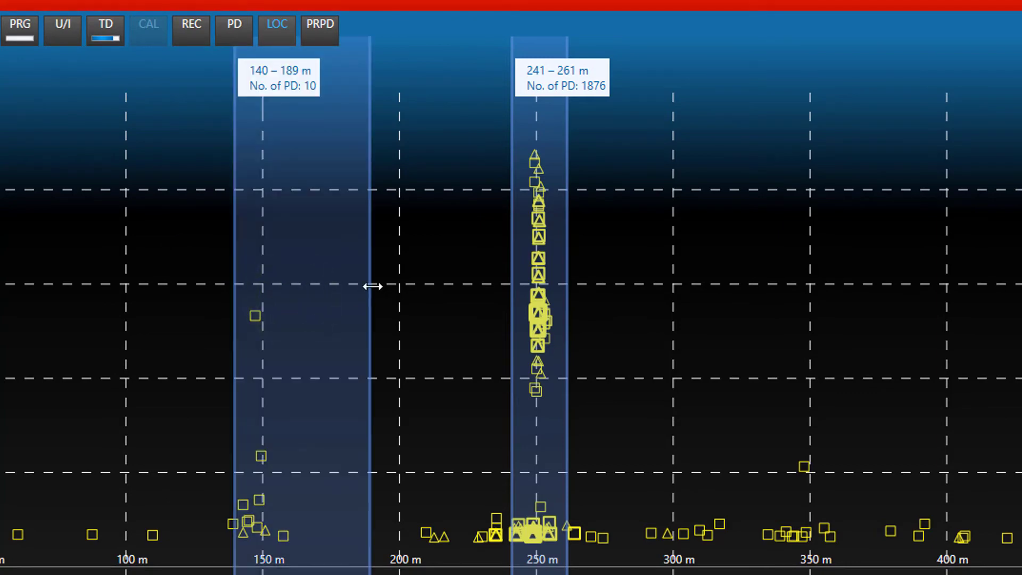
left_click_drag(372, 286, 282, 290)
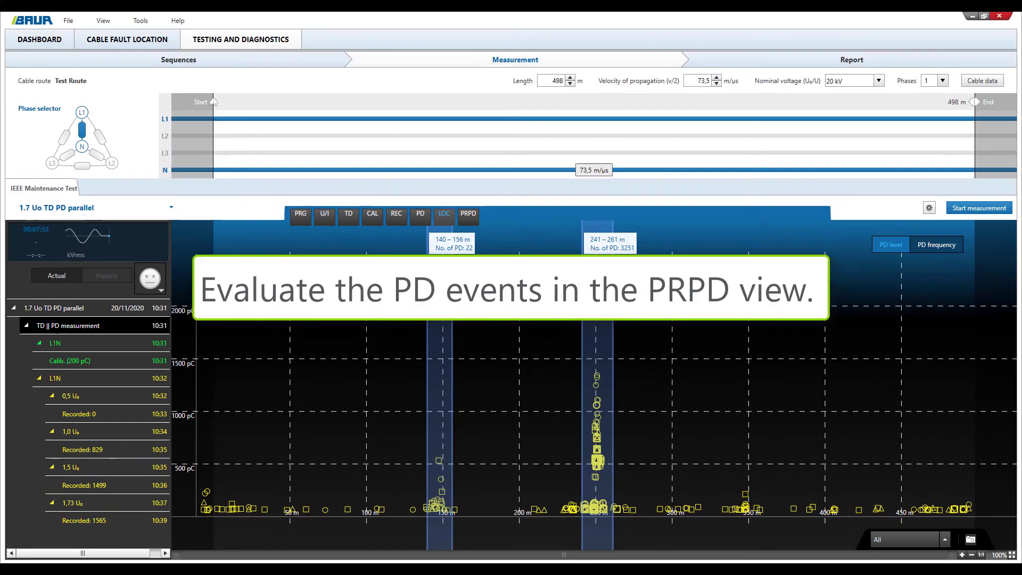
Display the PRPD pattern for the total cable length and insert its graph in the actual report
left_click(467, 215)
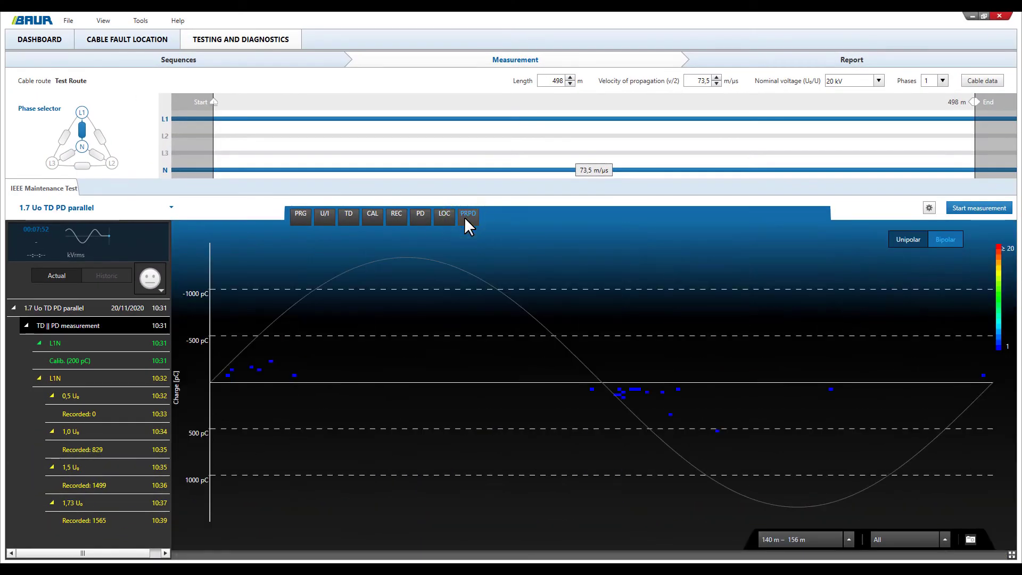
left_click(845, 542)
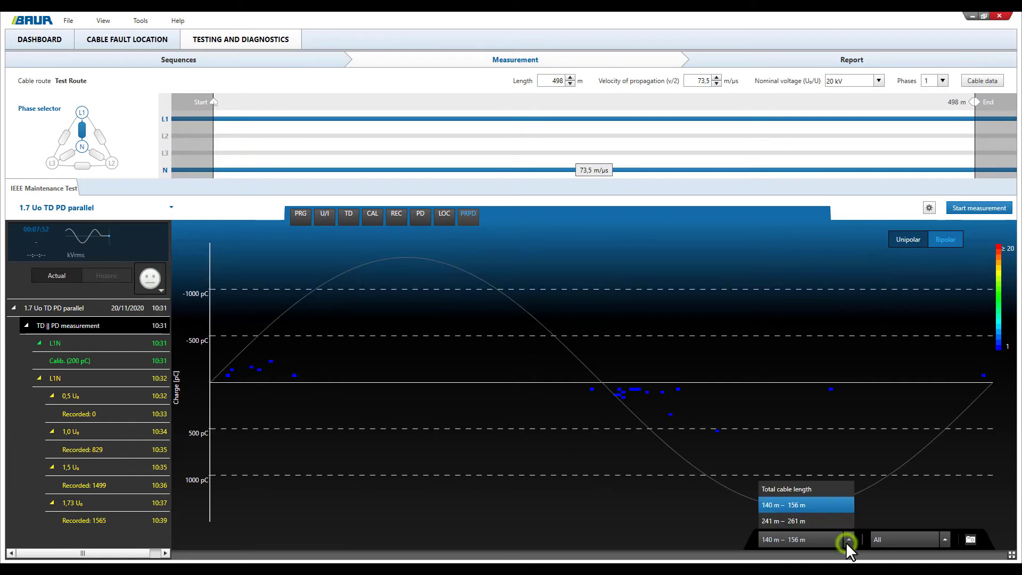
left_click(828, 490)
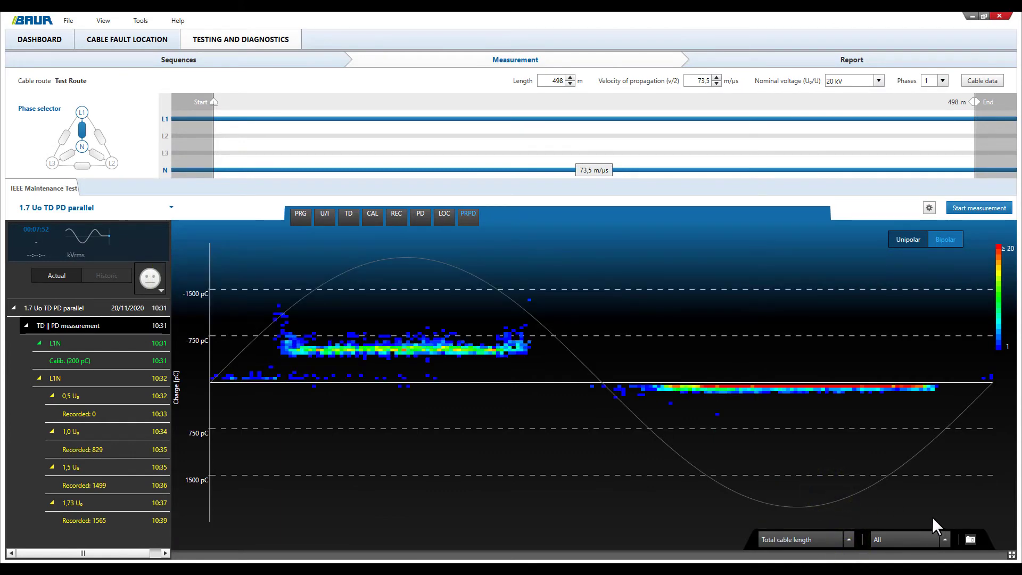
left_click(971, 539)
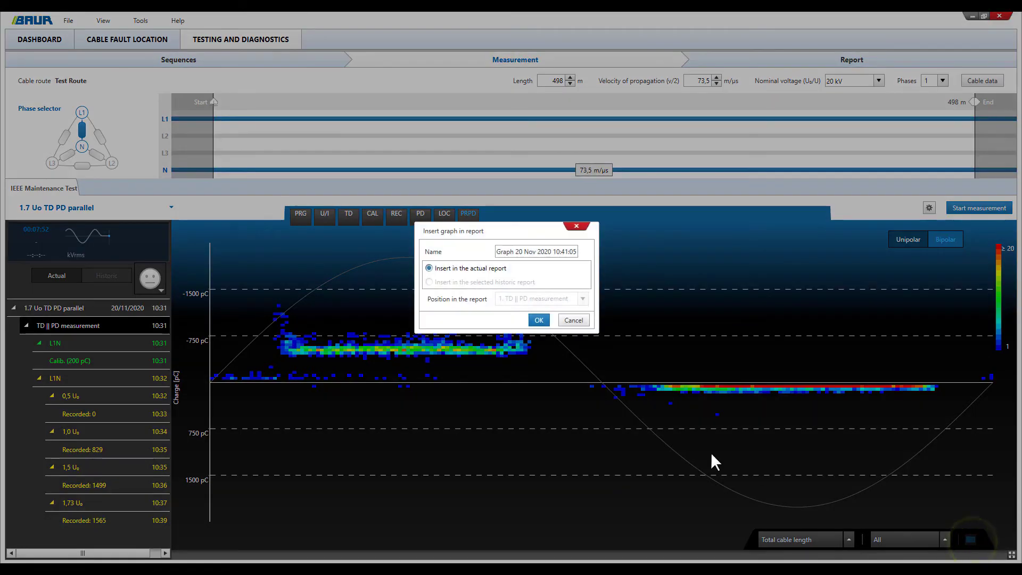
left_click(538, 320)
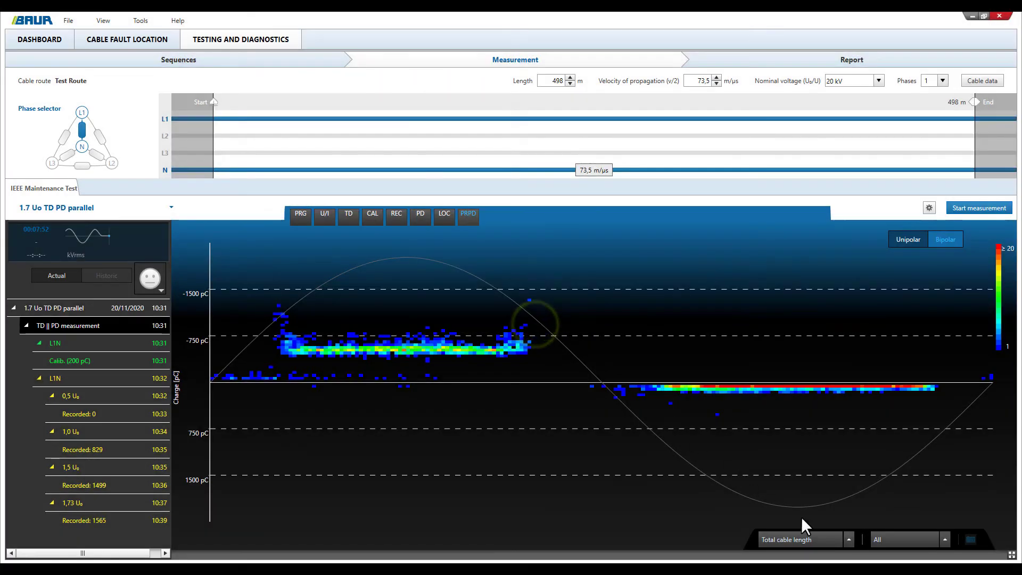
Display the PRPD pattern for the 140 m – 156 m area and insert its graph in the actual report
left_click(848, 539)
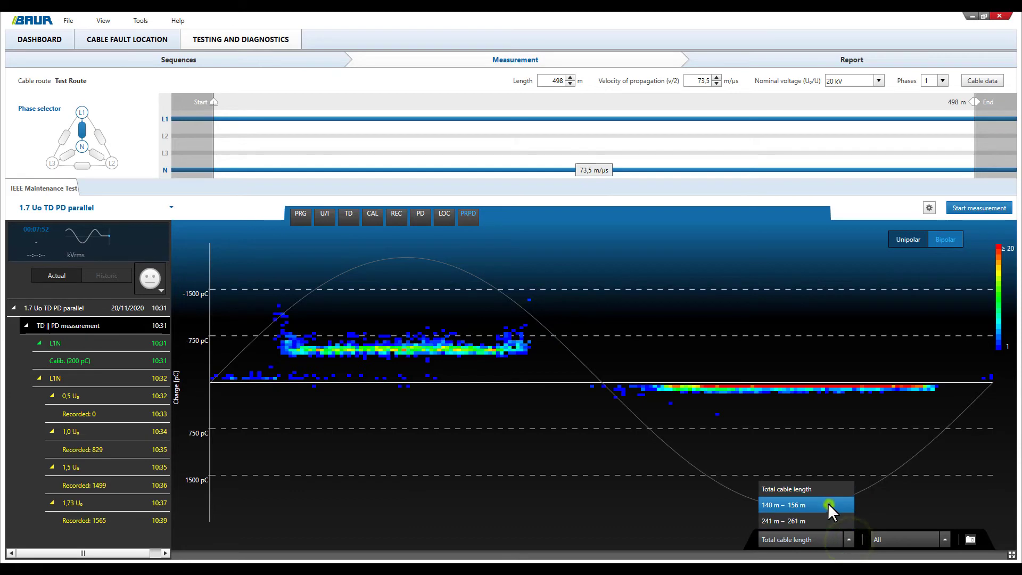
left_click(829, 502)
left_click(971, 539)
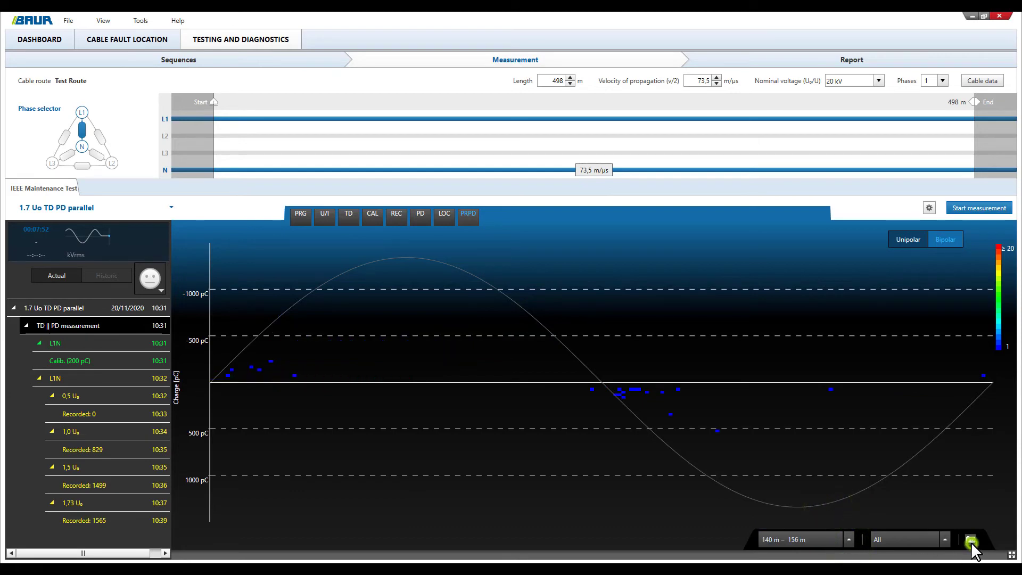
left_click(539, 321)
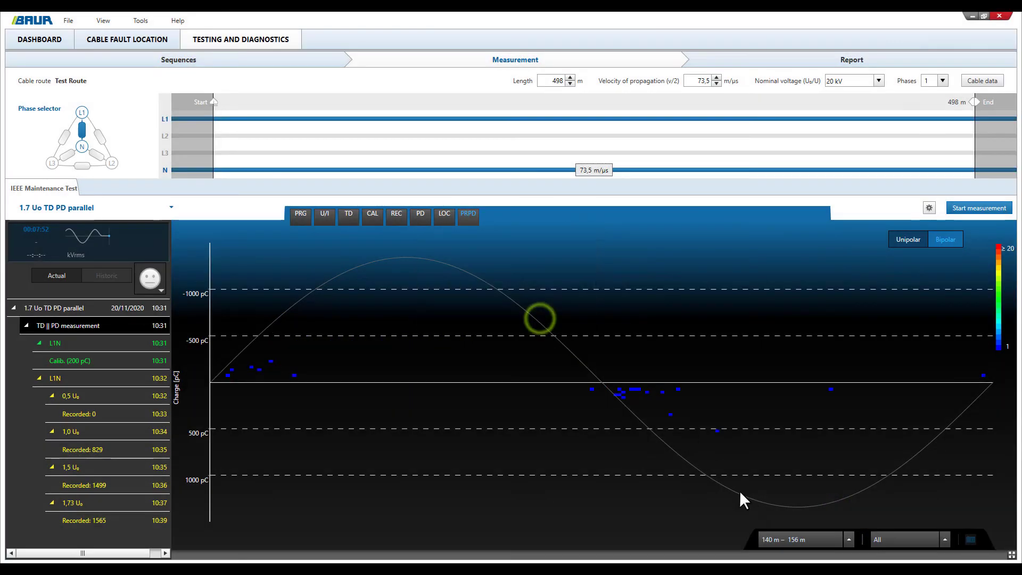
Display the PRPD pattern for the 241 m – 261 m area and insert its graph in the actual report
left_click(850, 539)
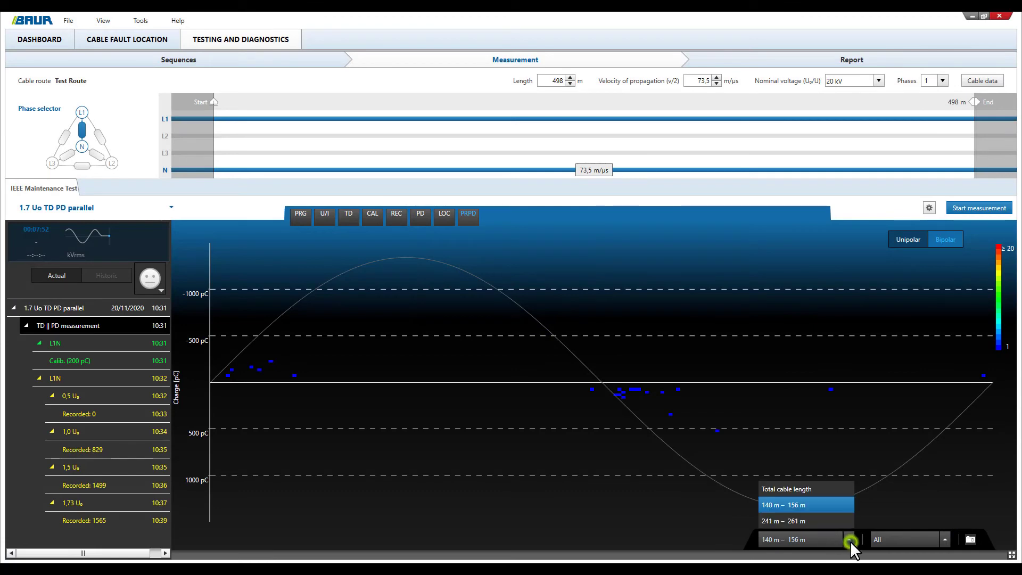
left_click(819, 522)
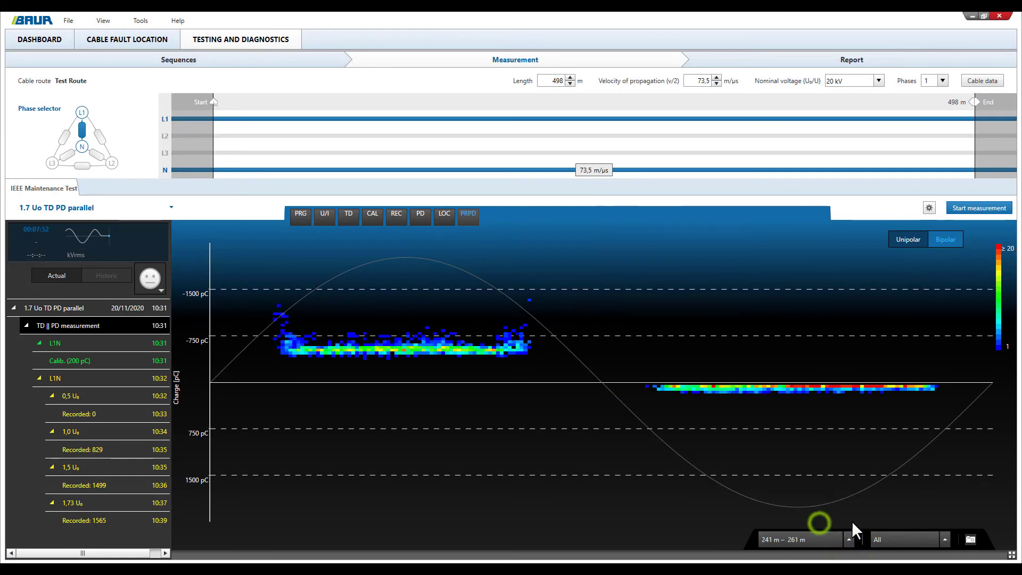
left_click(970, 538)
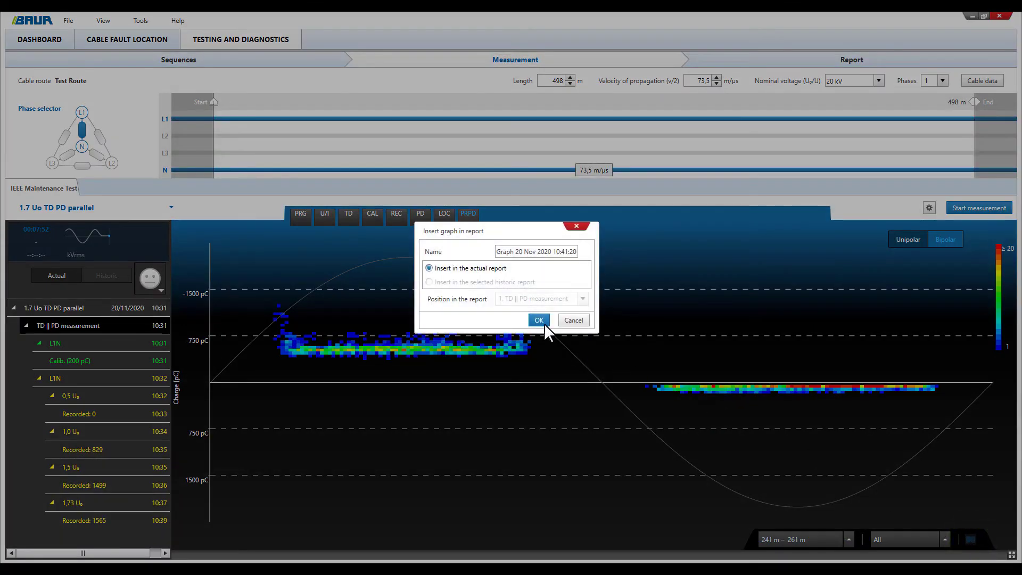
left_click(544, 324)
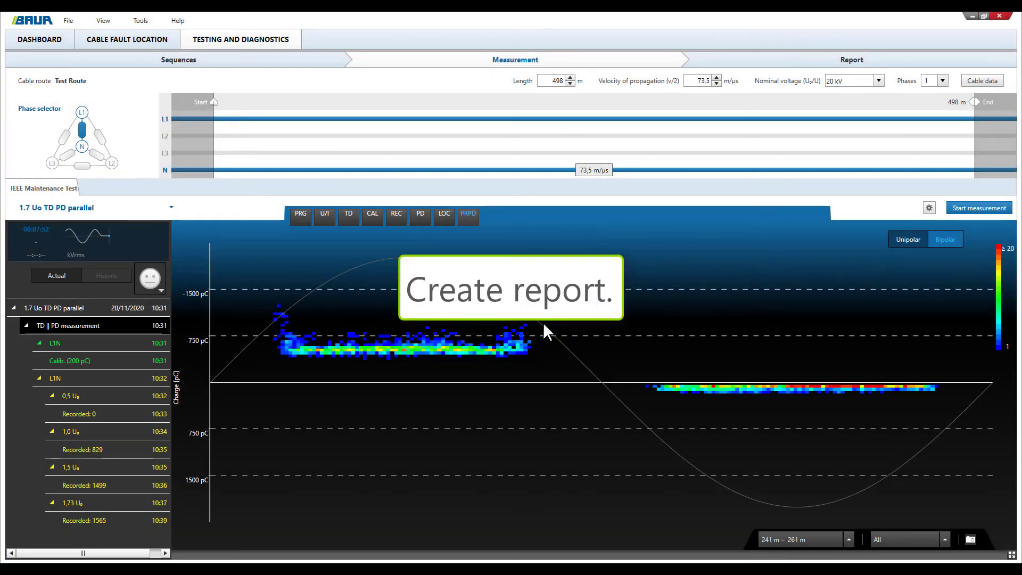
Open the report and set the required measure for the cable condition to Measures required
left_click(758, 56)
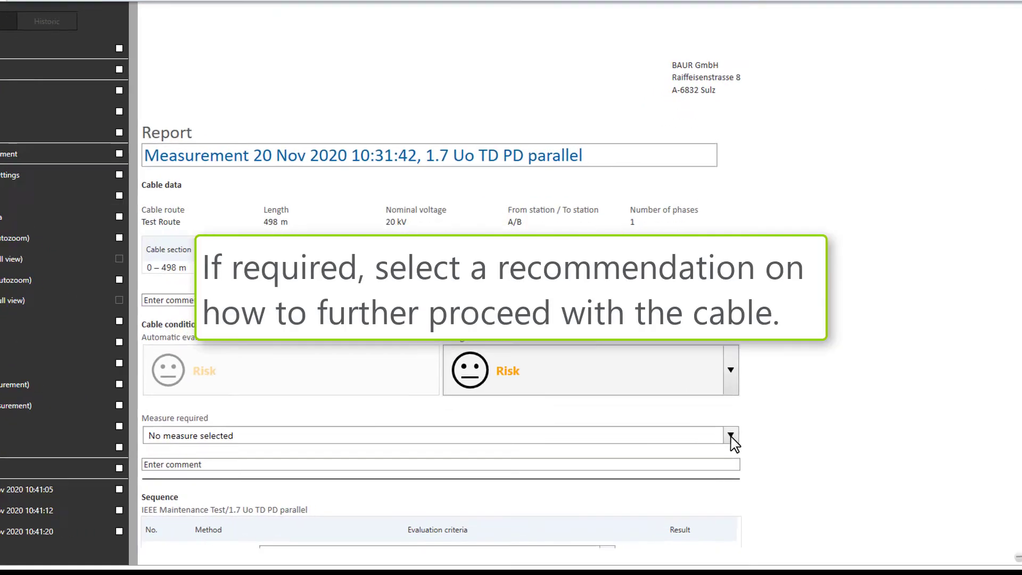
left_click(695, 451)
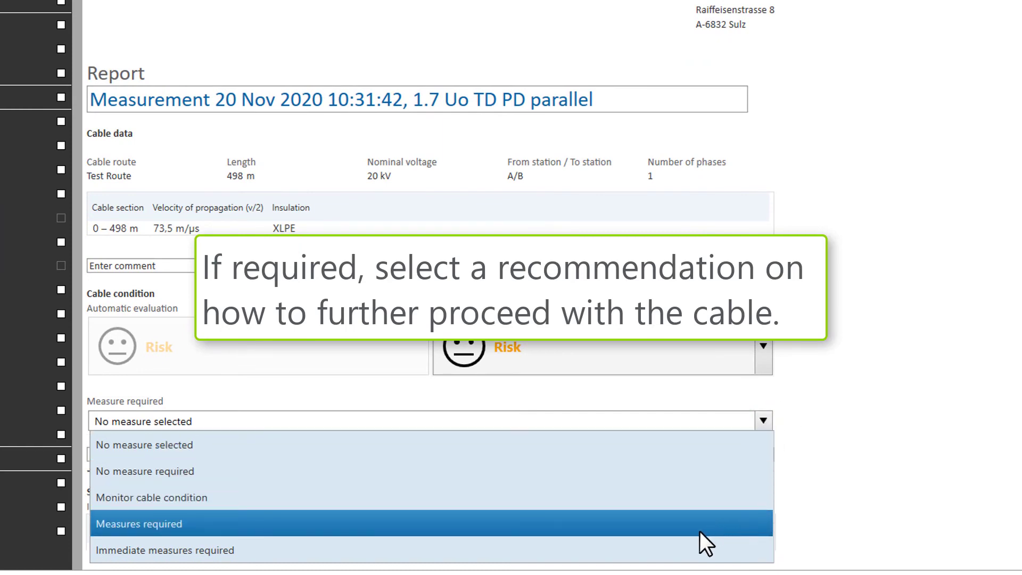
left_click(705, 495)
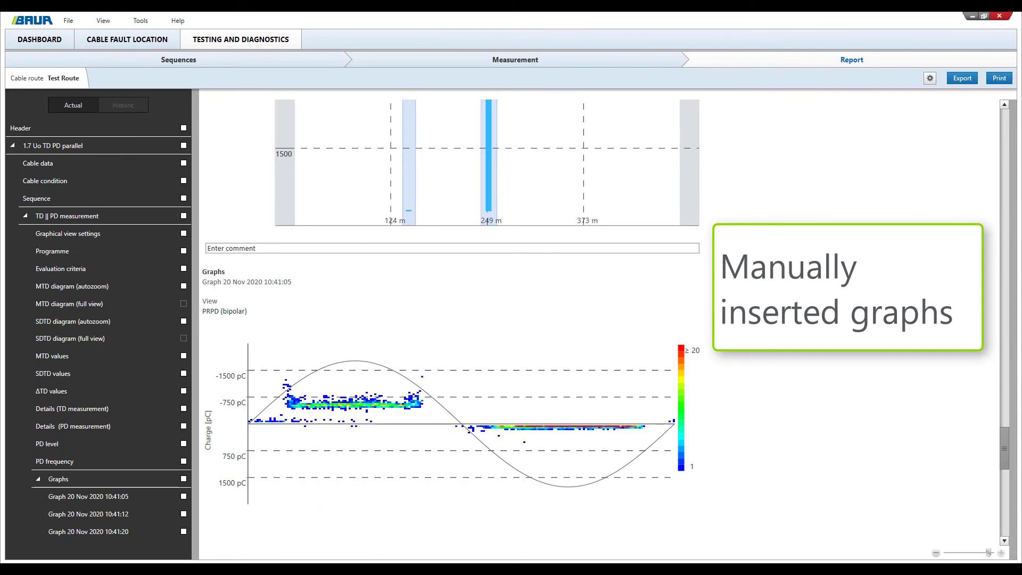
Enter the comment 140 m below the 10:41:12 PRPD graph and 250 m below the 10:41:20 graph
scroll(452, 323, "down", 6)
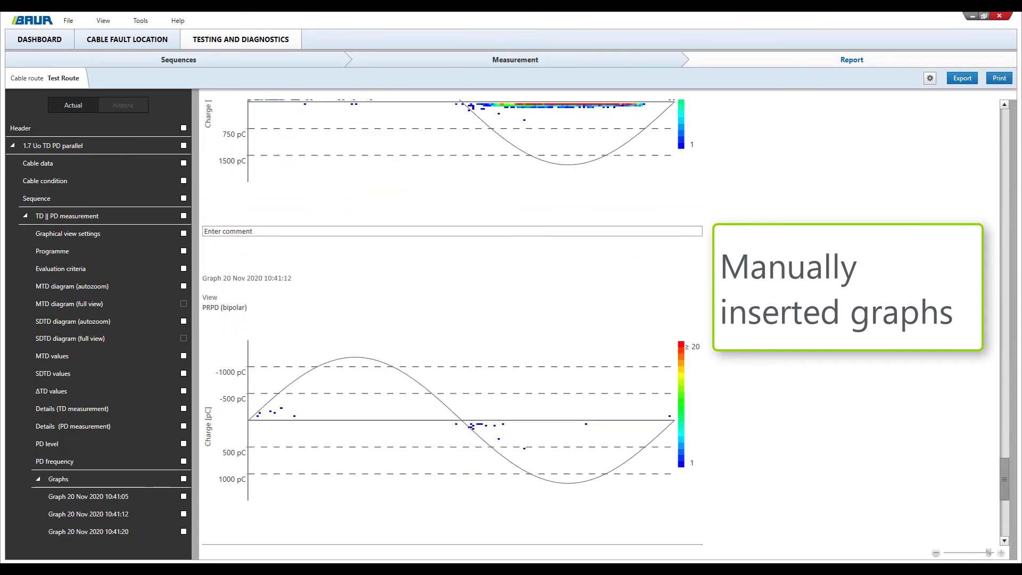
scroll(452, 323, "down", 1)
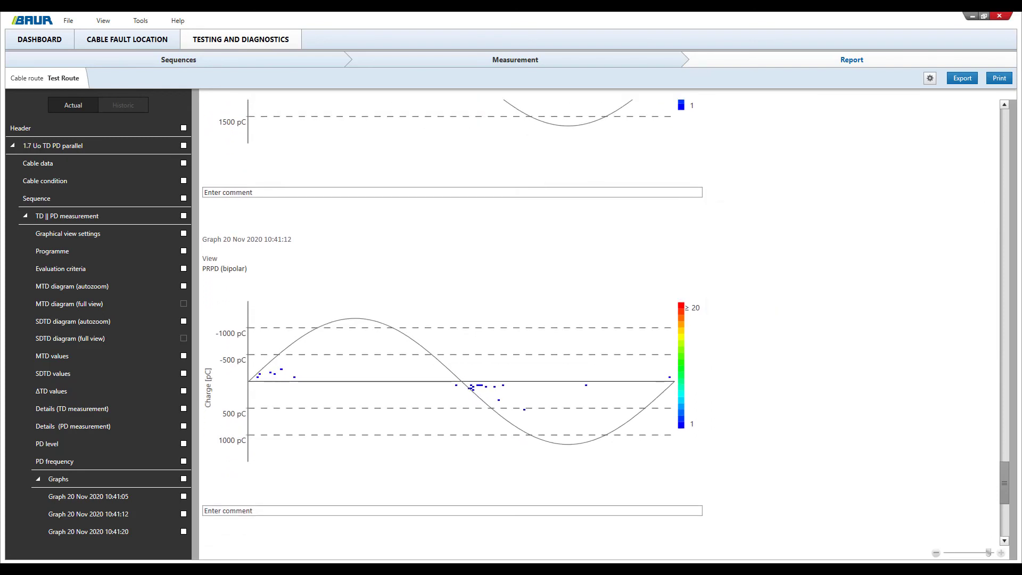
scroll(605, 323, "down", 3)
scroll(452, 320, "down", 2)
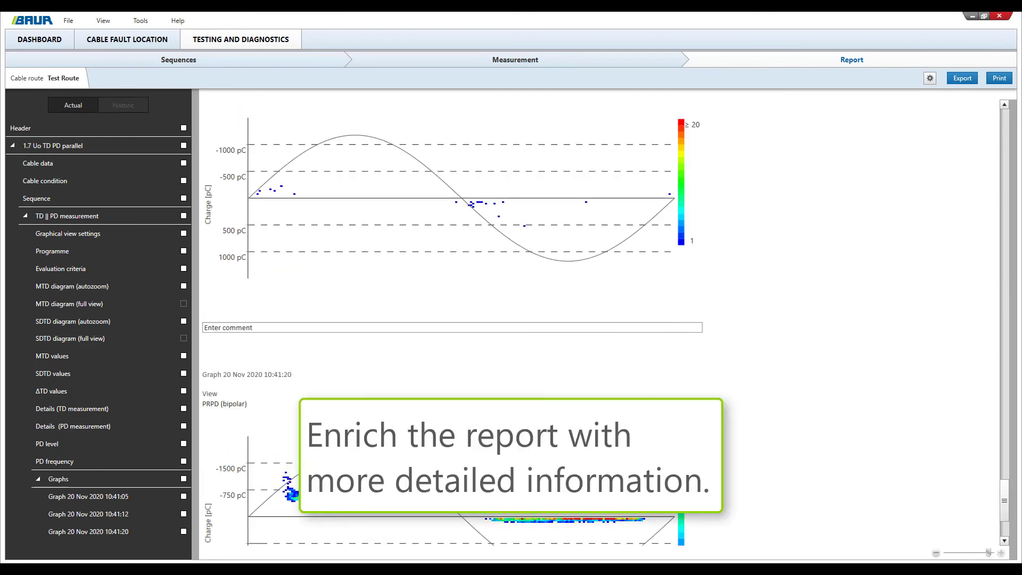
left_click(258, 326)
type("124")
type(" m")
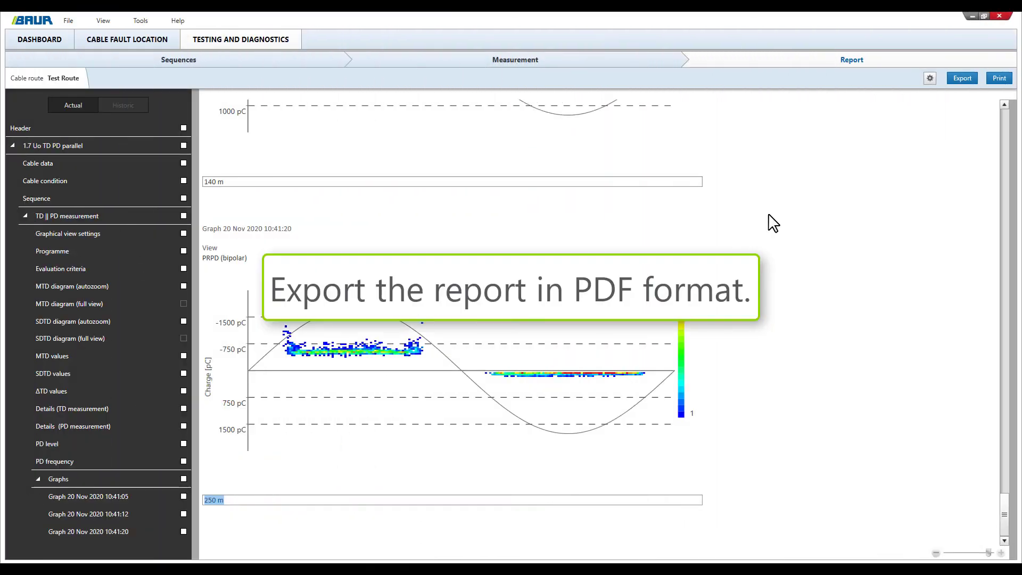
Export the report to the Desktop as a PDF named Report 2020-11-20 10.46
left_click(973, 79)
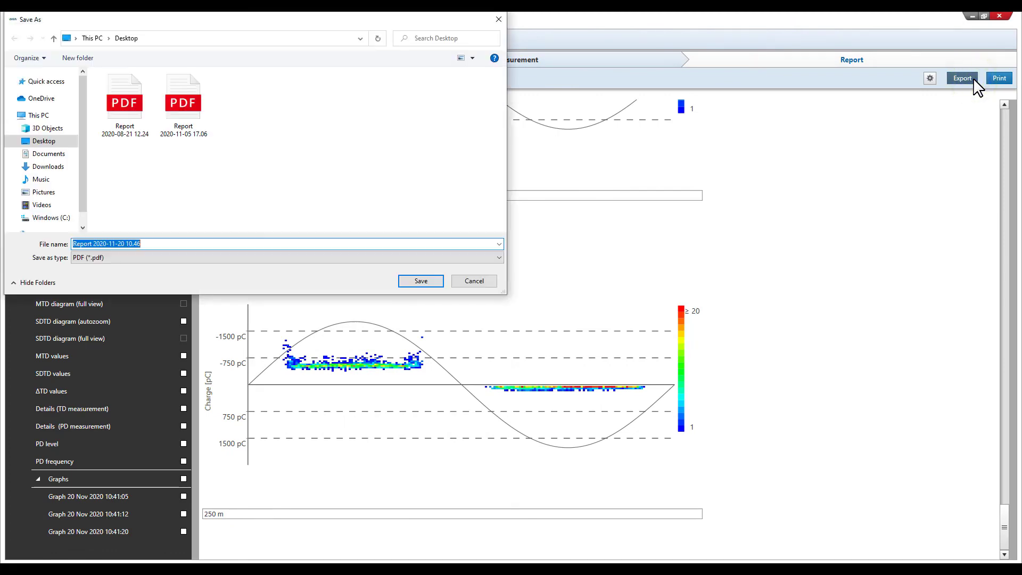
left_click(423, 283)
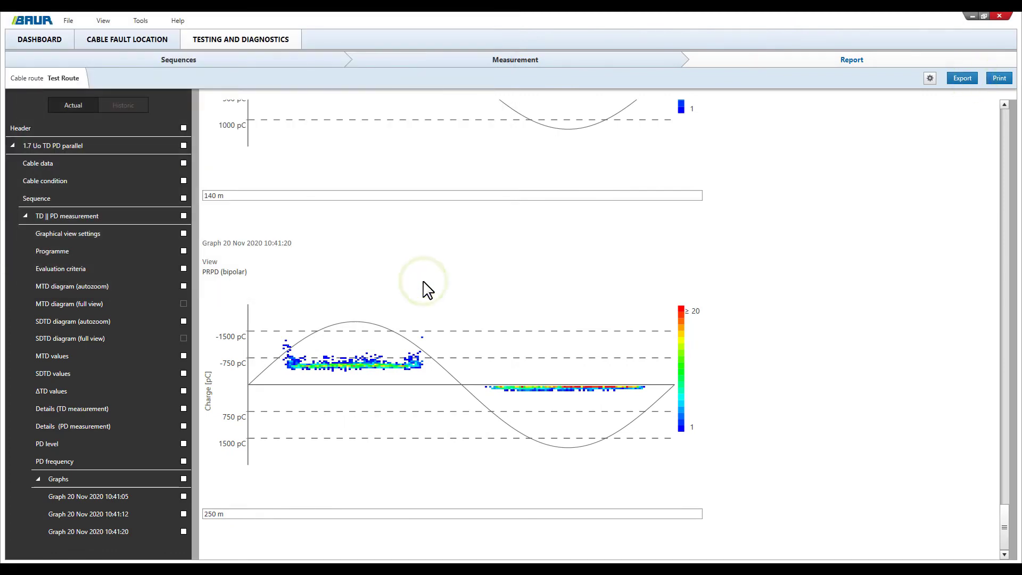